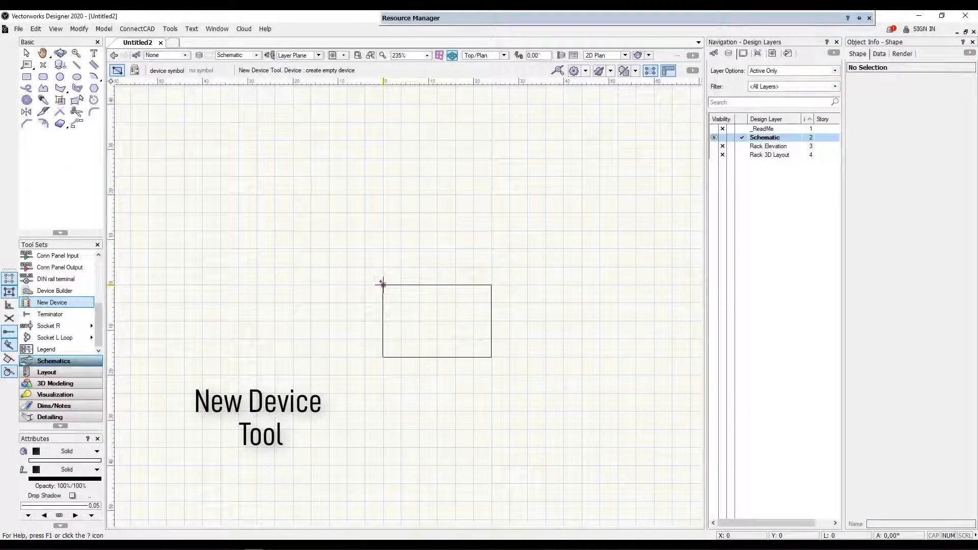
- Place a new empty device at the drawing origin and name it HDMI Splitter
{"action": "left_click", "coordinate": [383, 285]}
{"action": "left_click", "coordinate": [911, 156]}
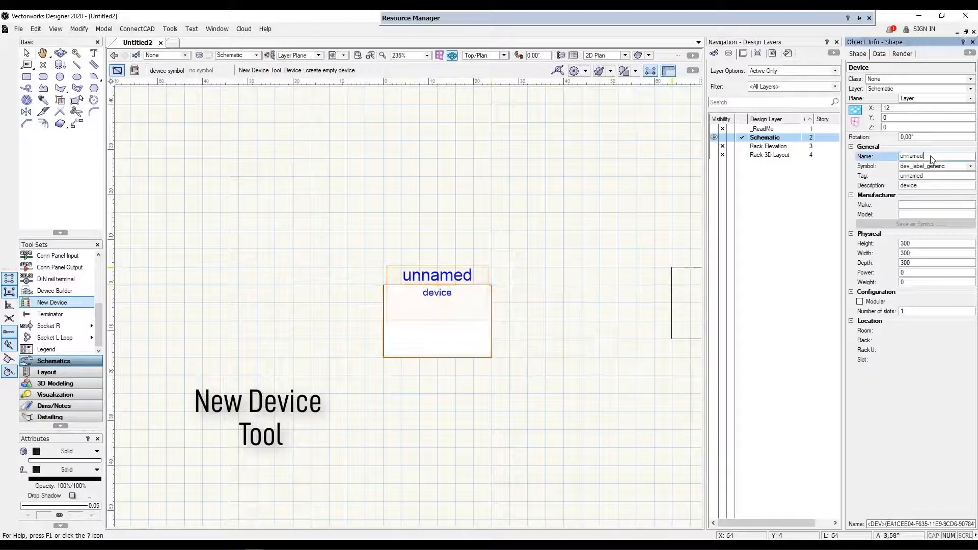
{"action": "type", "text": "HDMI Splitter"}
{"action": "key", "text": "Return"}
{"action": "key", "text": "x"}
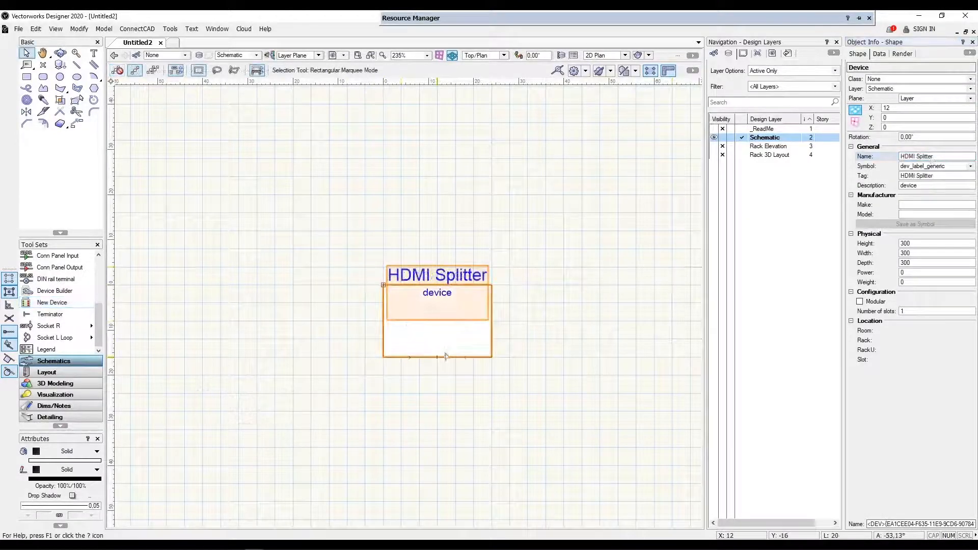
{"action": "double_click", "coordinate": [446, 358]}
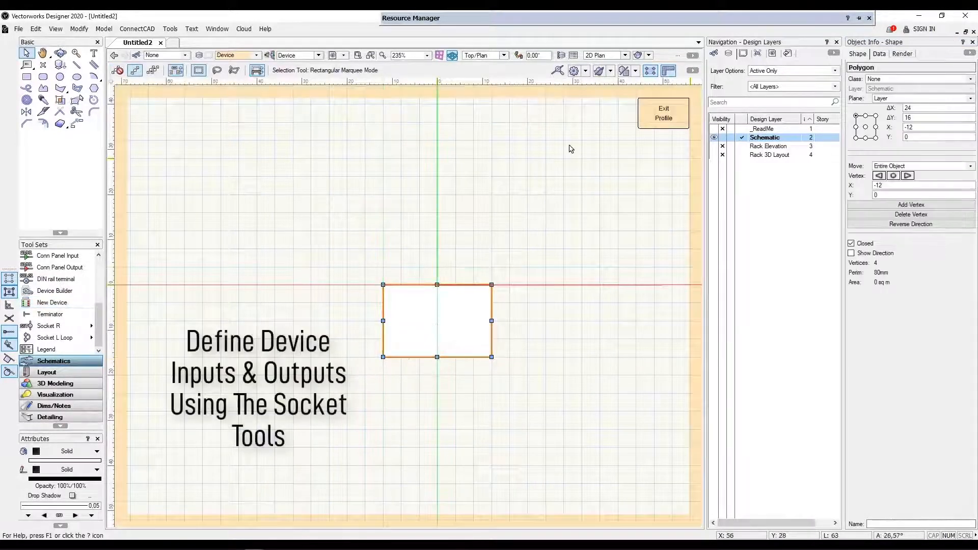
{"action": "left_click", "coordinate": [51, 326]}
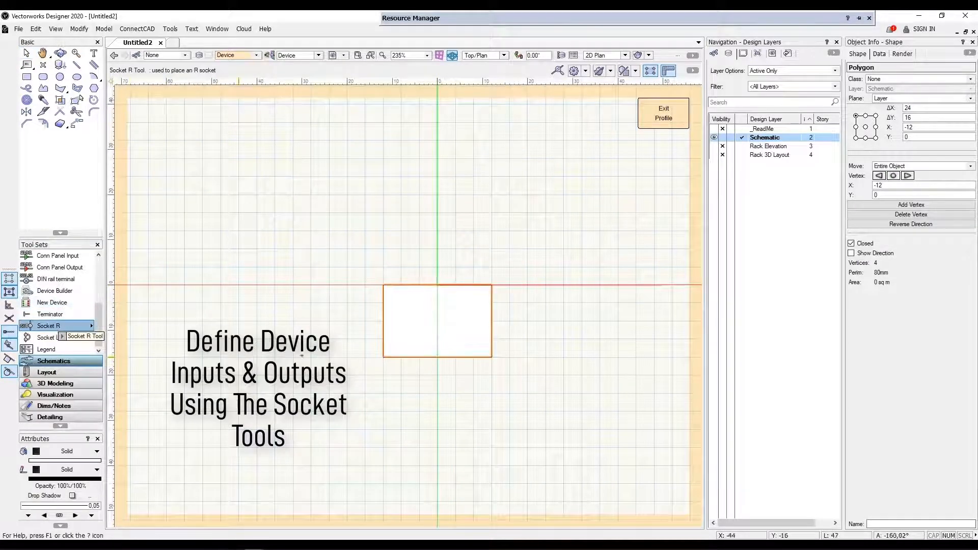
{"action": "left_click", "coordinate": [491, 302]}
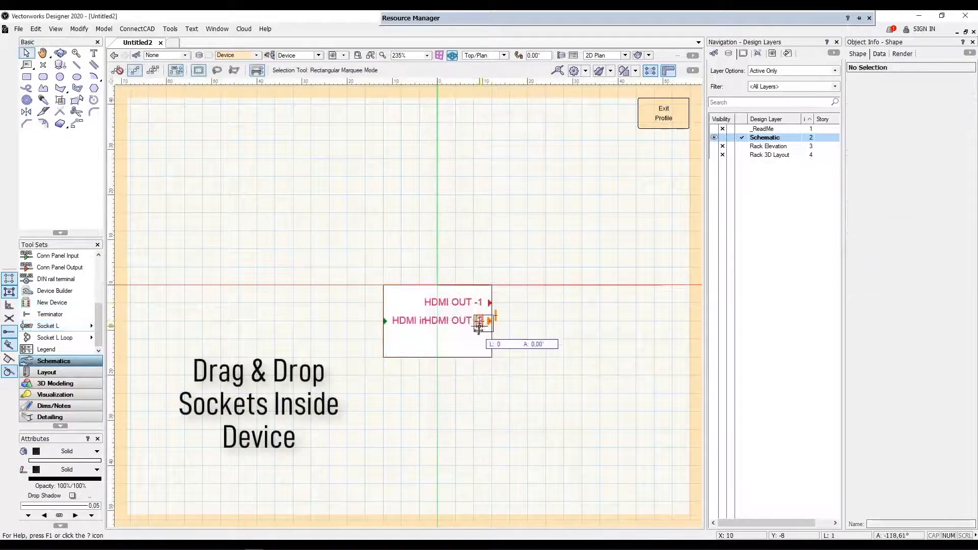
{"action": "left_click_drag", "start_coordinate": [479, 326], "coordinate": [479, 339]}
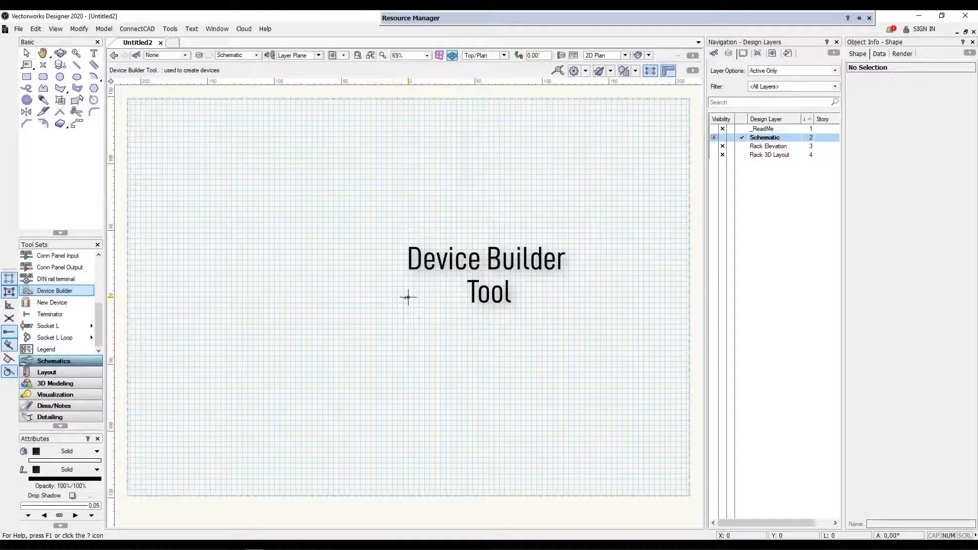
- Start a device at the drawing origin with Device Builder, set its make to Cisco and open the model choices
{"action": "left_click", "coordinate": [408, 296]}
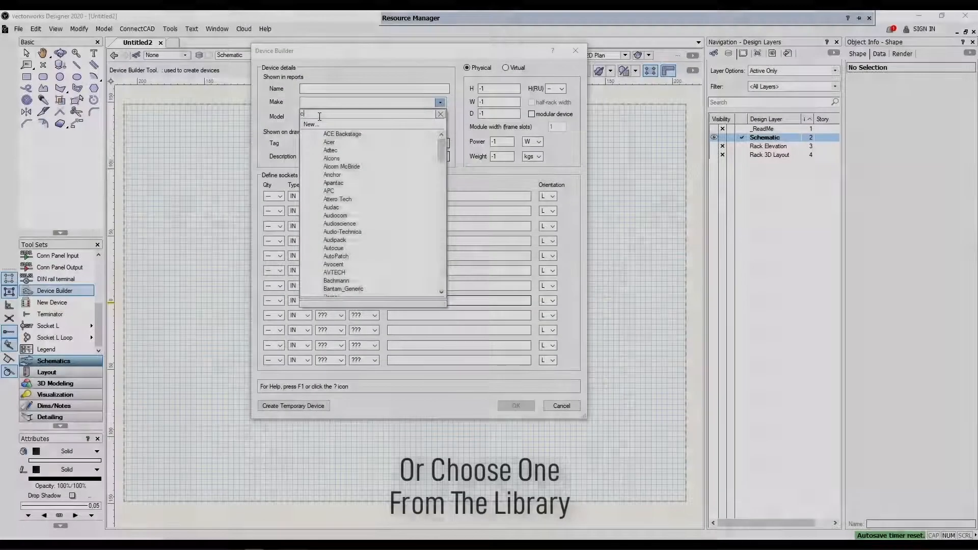
{"action": "type", "text": "is"}
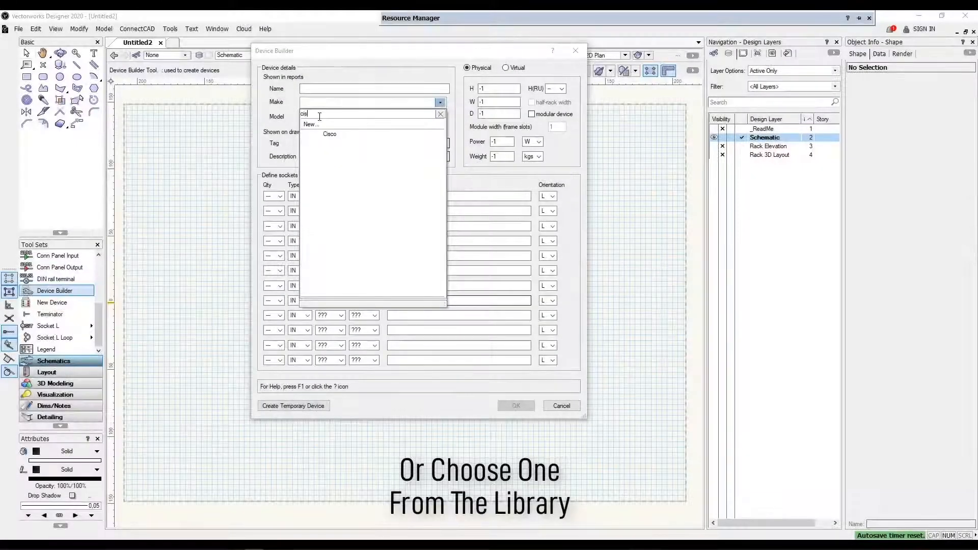
{"action": "type", "text": "co"}
{"action": "left_click", "coordinate": [330, 134]}
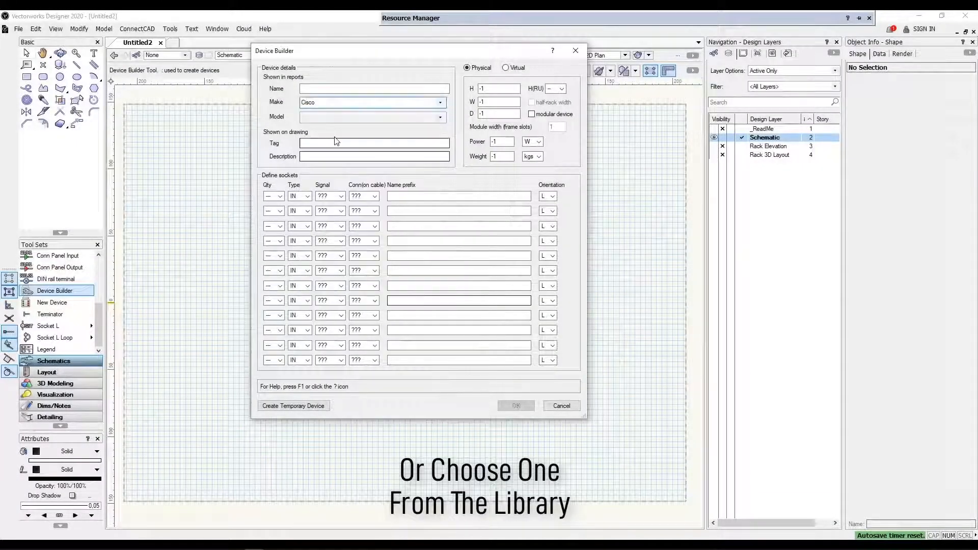
{"action": "left_click", "coordinate": [441, 118]}
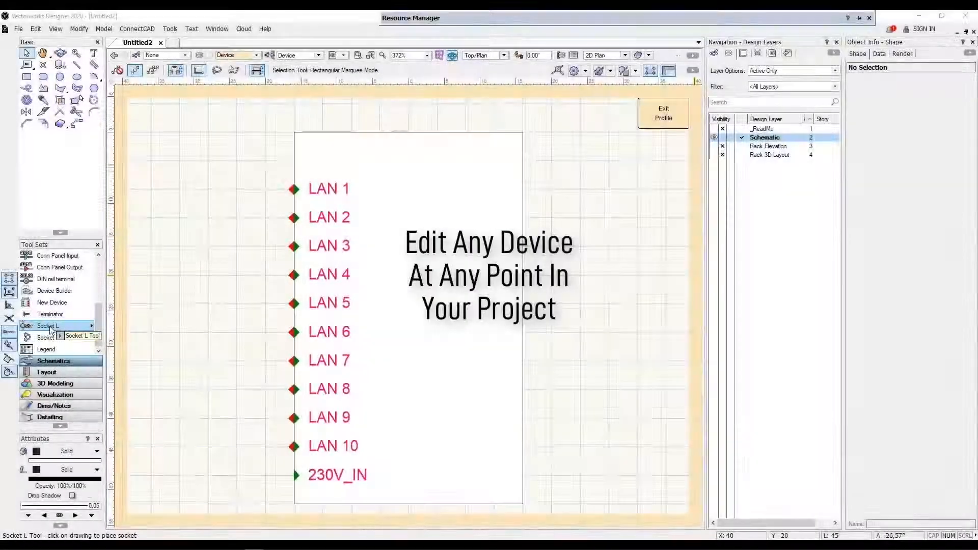
- Add Optical - 1 and Optical - 2 R sockets and the 230V_IN socket on the LAN device's right edge, and exit the profile
{"action": "left_click", "coordinate": [92, 328]}
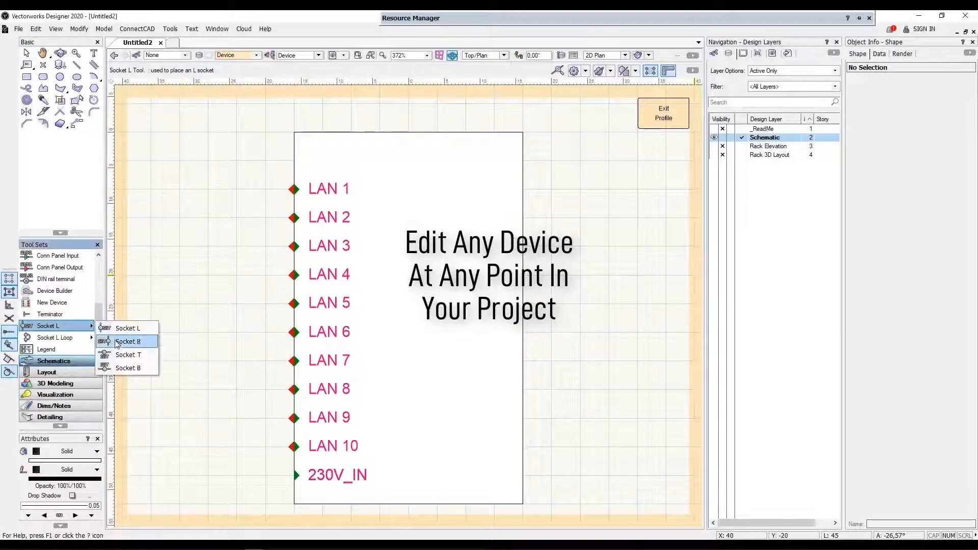
{"action": "left_click", "coordinate": [118, 342]}
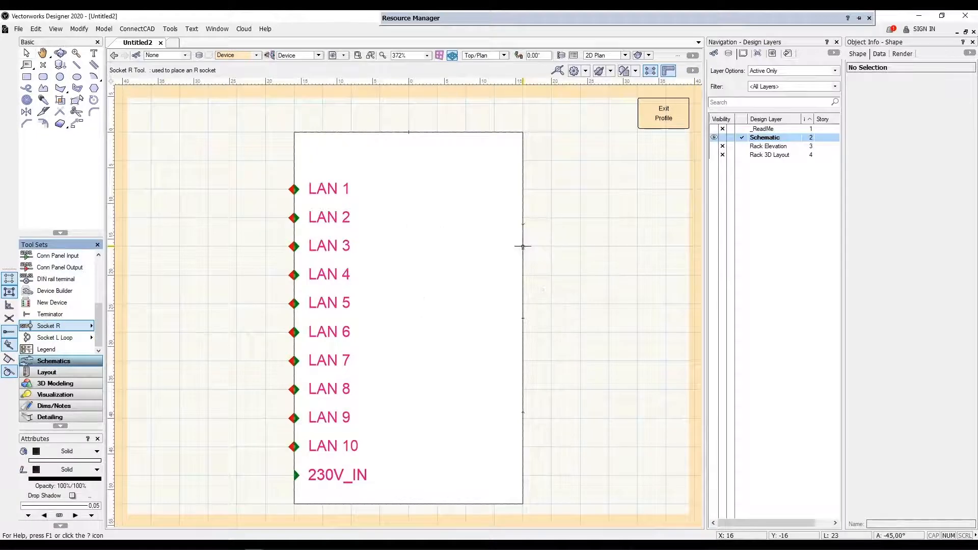
{"action": "left_click", "coordinate": [520, 245]}
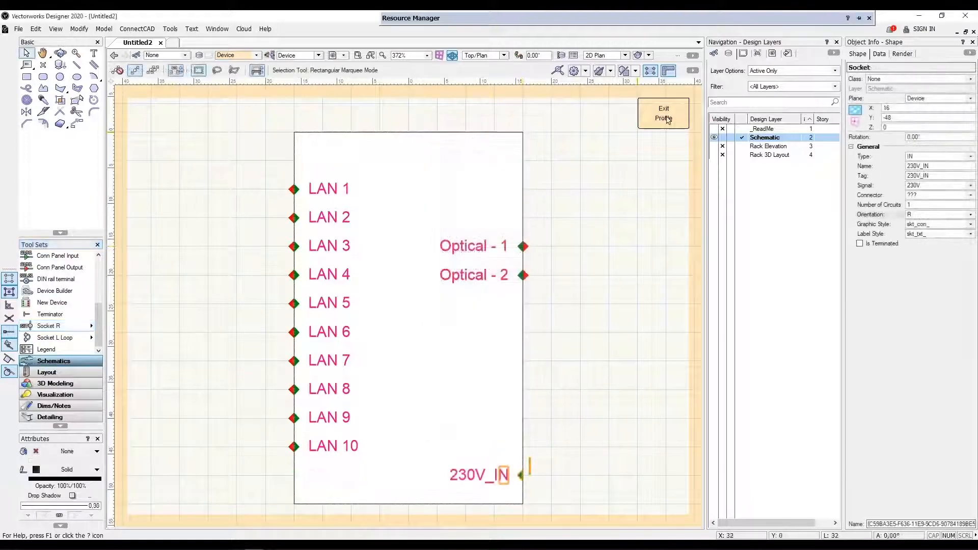
{"action": "left_click", "coordinate": [666, 119]}
{"action": "scroll", "coordinate": [559, 275], "scroll_direction": "down", "scroll_amount": 2}
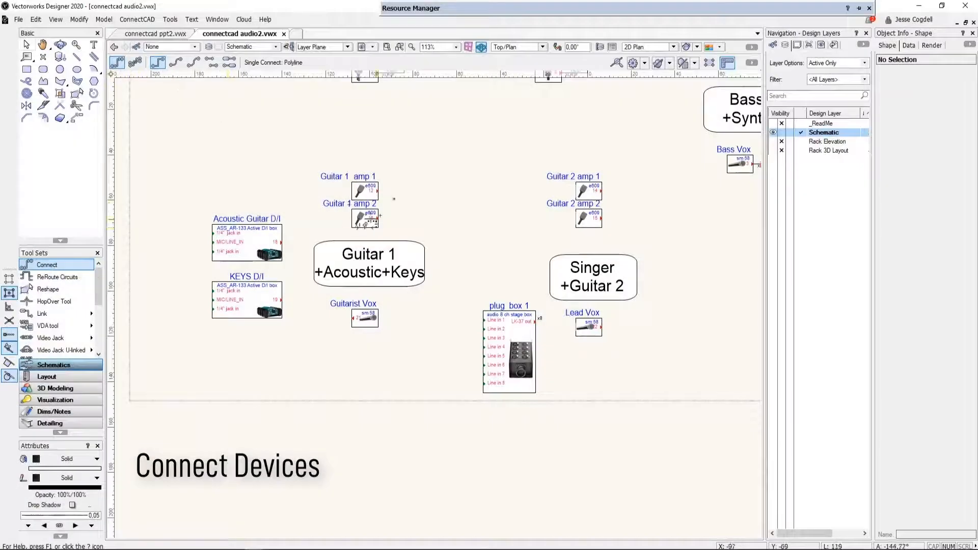
- Connect the Guitar 1 amp 1 output to Line in 1 of plug box 1, and set the selected circuits' type to Rounded
{"action": "left_click", "coordinate": [377, 191]}
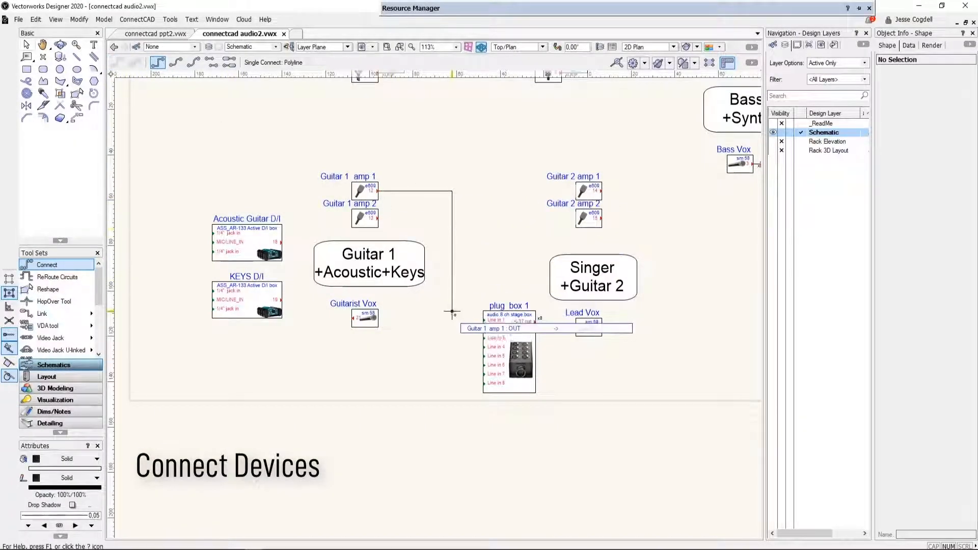
{"action": "left_click", "coordinate": [482, 321]}
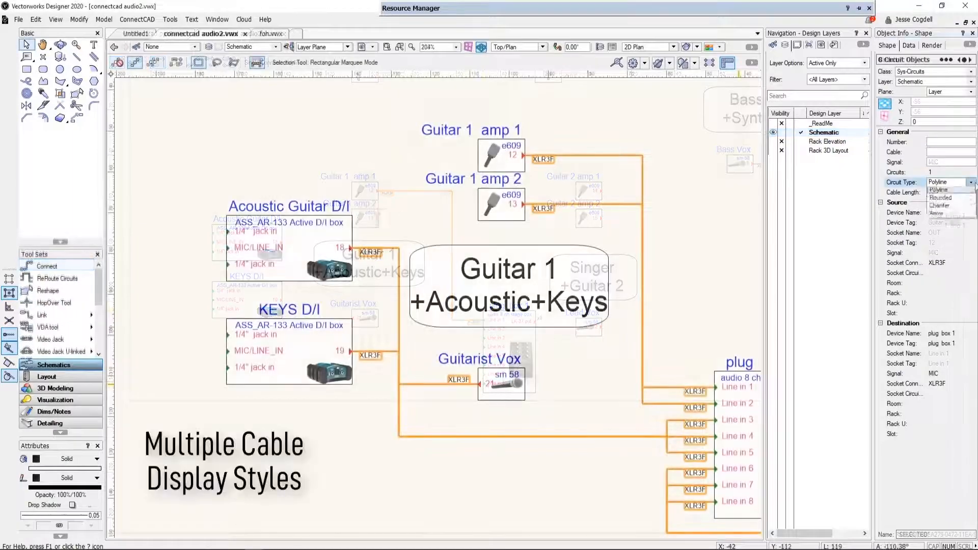
{"action": "left_click", "coordinate": [970, 183]}
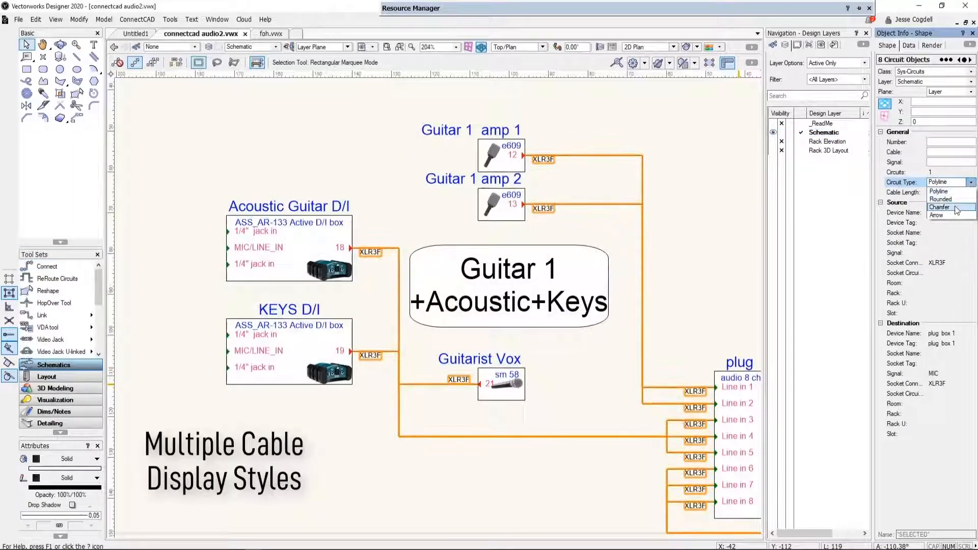
{"action": "left_click", "coordinate": [940, 199]}
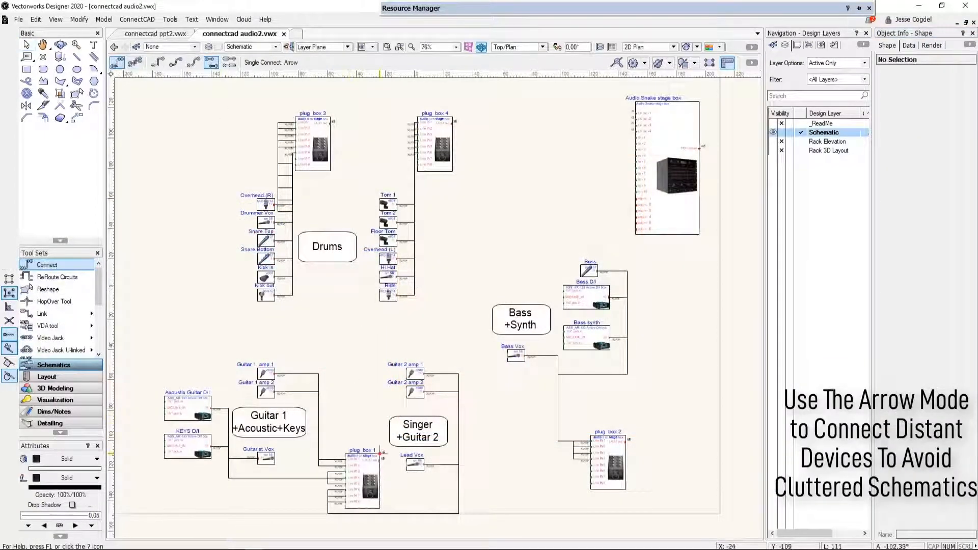
- Connect plug box 1's LK-37 output in Arrow mode, and link the stage box's FOH snake socket to FOH Stage snake spider in foh.vwx
{"action": "left_click", "coordinate": [380, 459]}
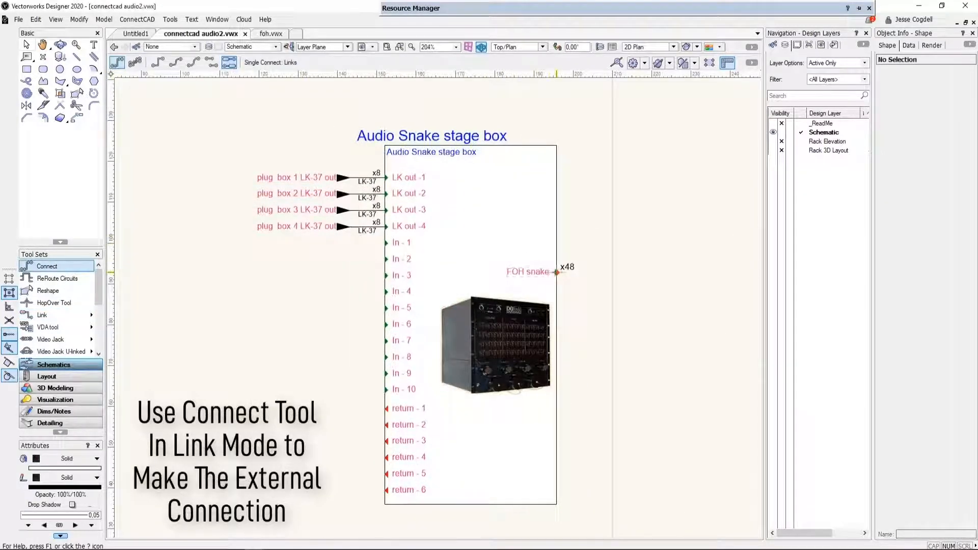
{"action": "left_click", "coordinate": [557, 272]}
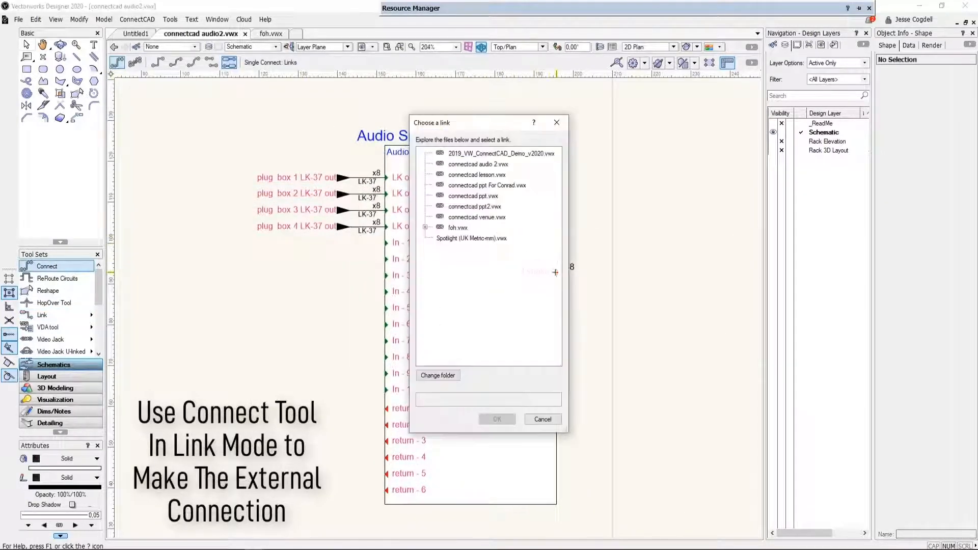
{"action": "left_click", "coordinate": [425, 227]}
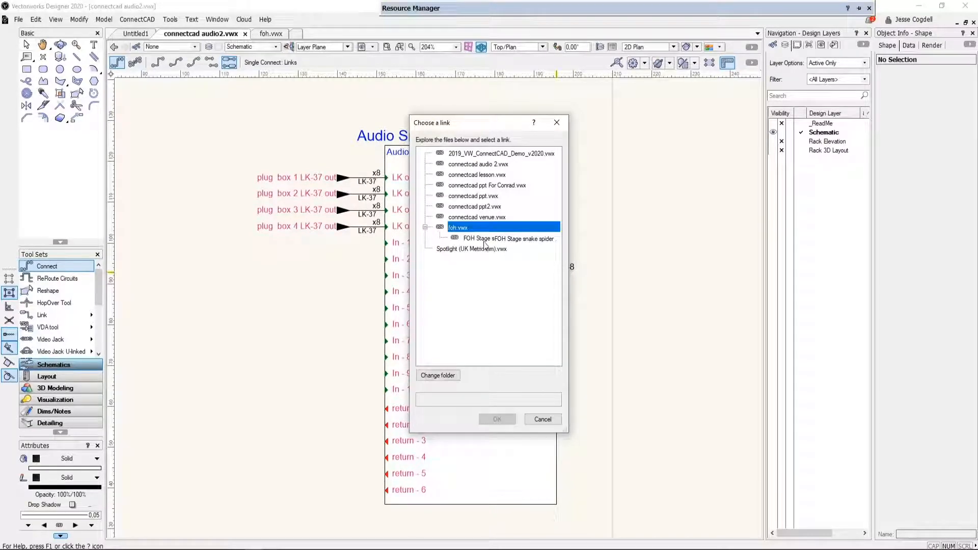
{"action": "left_click", "coordinate": [487, 238]}
{"action": "left_click", "coordinate": [498, 419]}
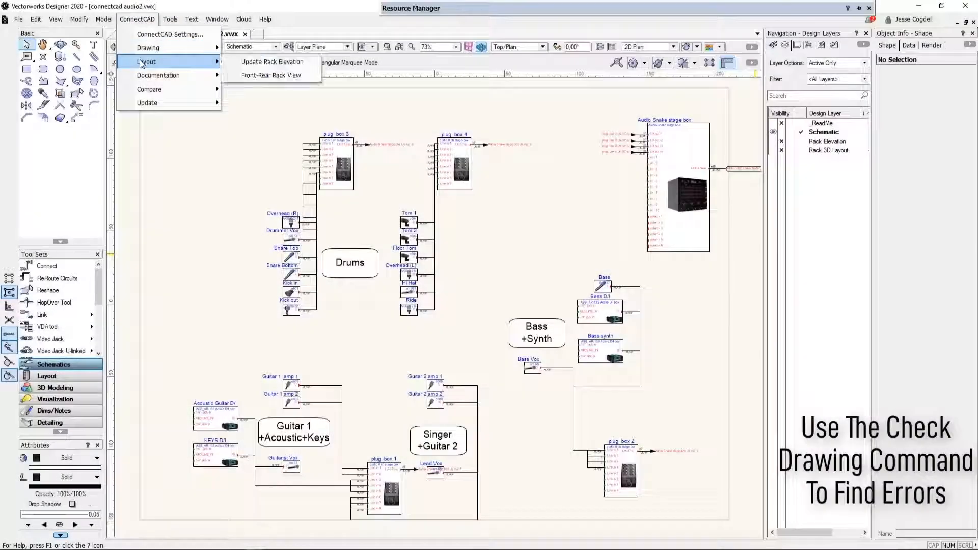
- Run Check Drawing on sockets, devices, circuits and signals across all layers
{"action": "mouse_move", "coordinate": [147, 53]}
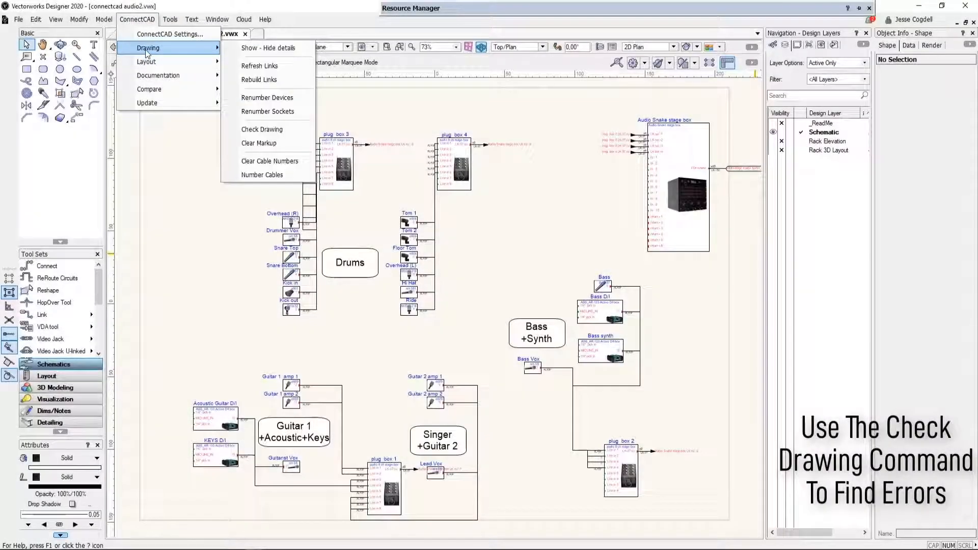
{"action": "left_click", "coordinate": [256, 124]}
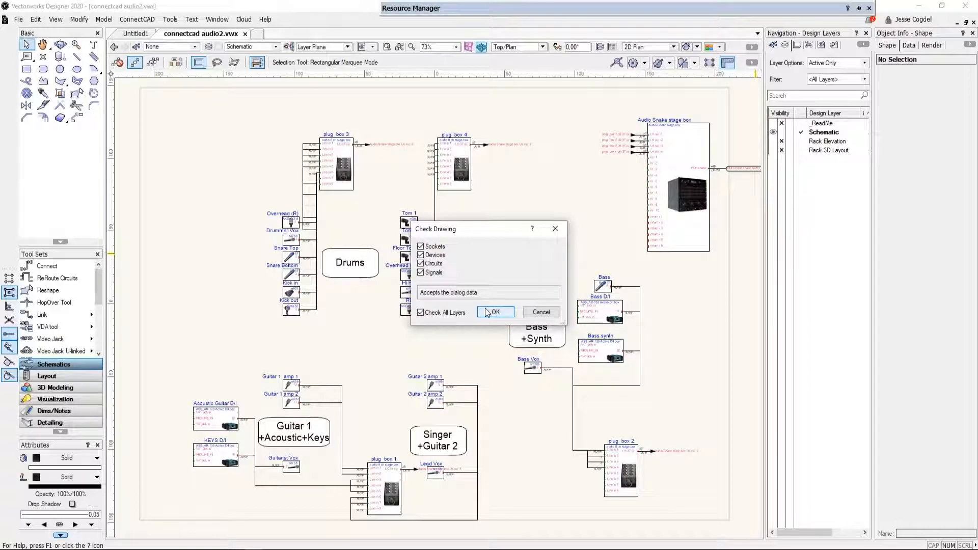
{"action": "left_click", "coordinate": [493, 308]}
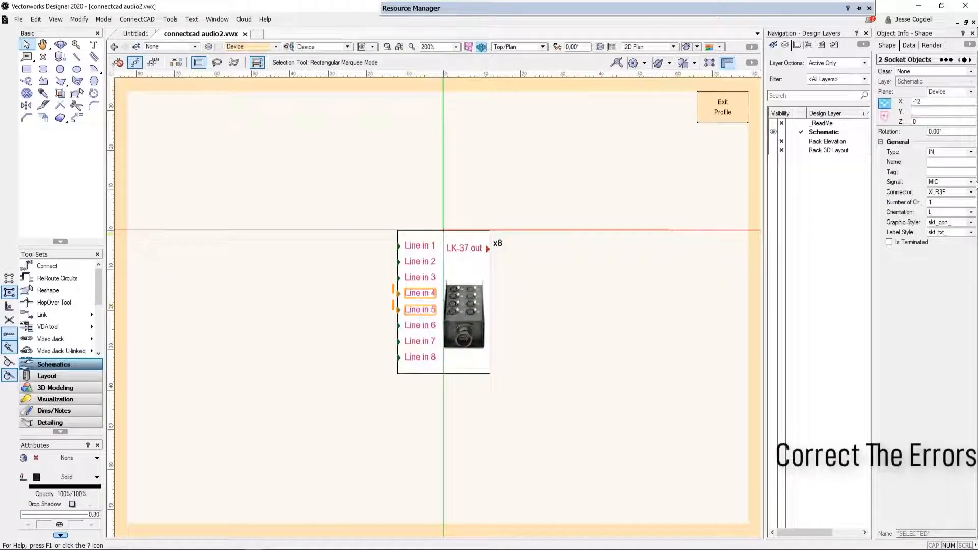
- Set the signal of the plug box sockets Line in 4 and Line in 5 to MIC/LINE
{"action": "left_click", "coordinate": [971, 187]}
{"action": "left_click", "coordinate": [971, 186]}
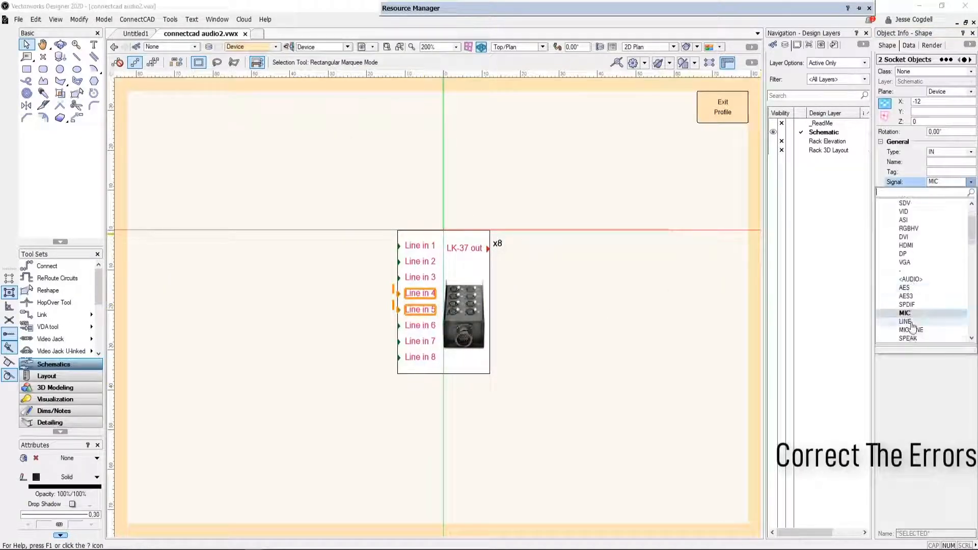
{"action": "left_click", "coordinate": [911, 329]}
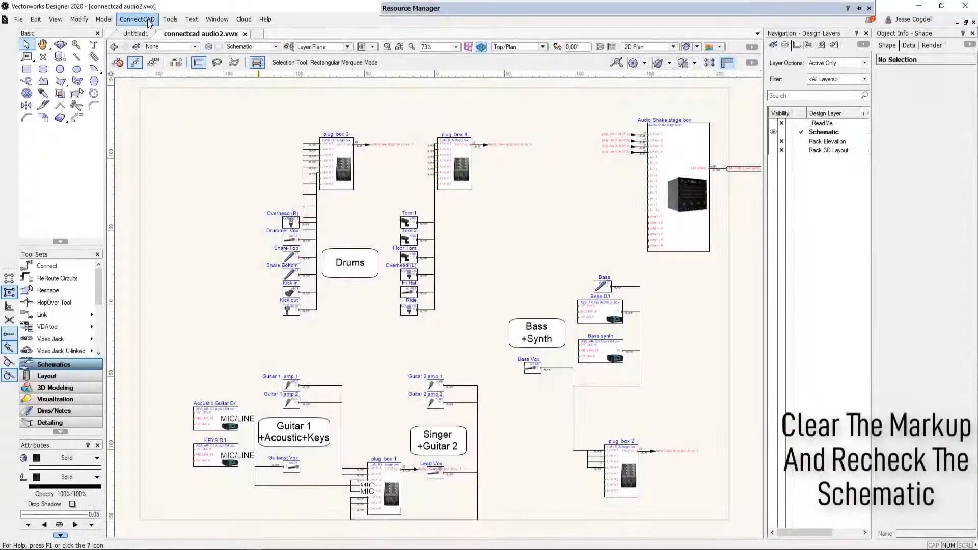
- Clear the error markup from the schematic and rerun Check Drawing on sockets, devices, circuits and signals in all layers
{"action": "left_click", "coordinate": [150, 24]}
{"action": "mouse_move", "coordinate": [166, 53]}
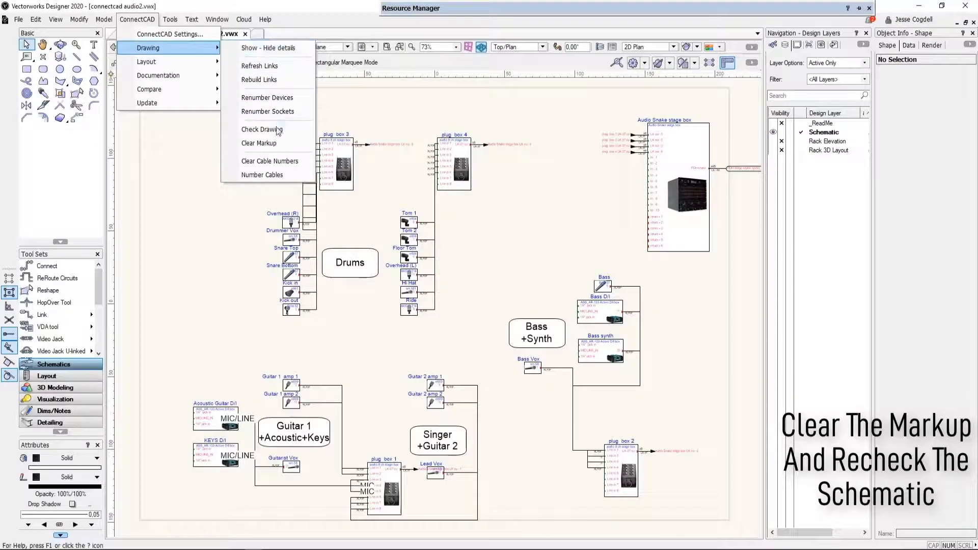
{"action": "left_click", "coordinate": [259, 143]}
{"action": "left_click", "coordinate": [136, 20]}
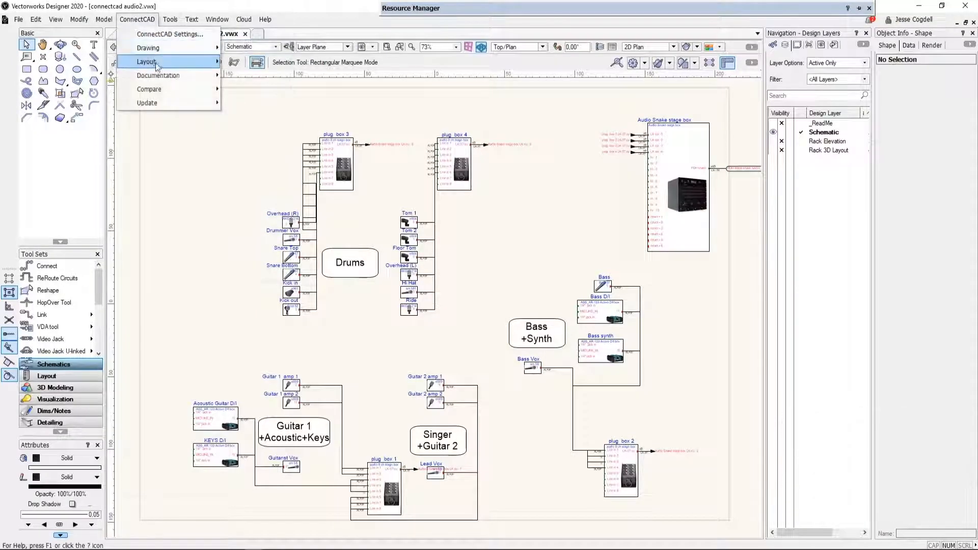
{"action": "mouse_move", "coordinate": [157, 48]}
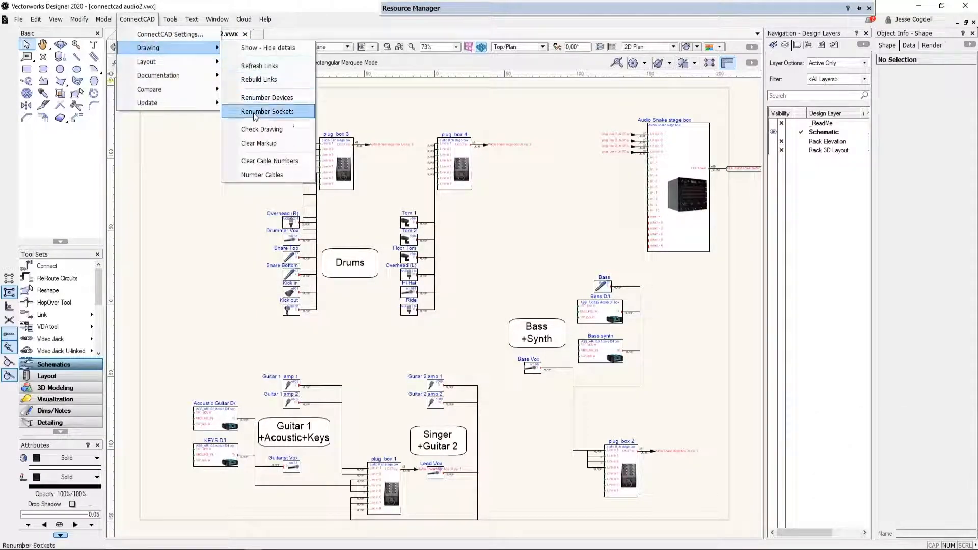
{"action": "left_click", "coordinate": [259, 131]}
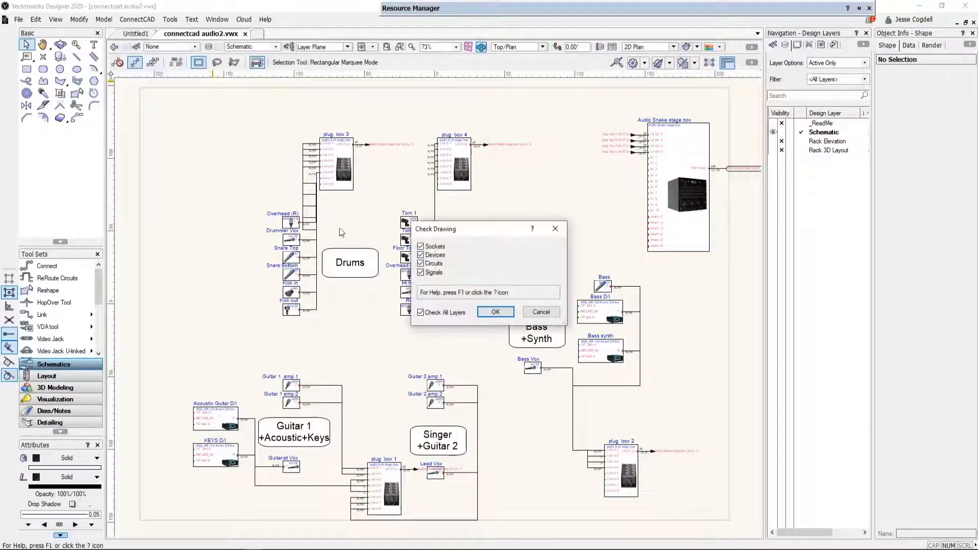
{"action": "left_click", "coordinate": [507, 311]}
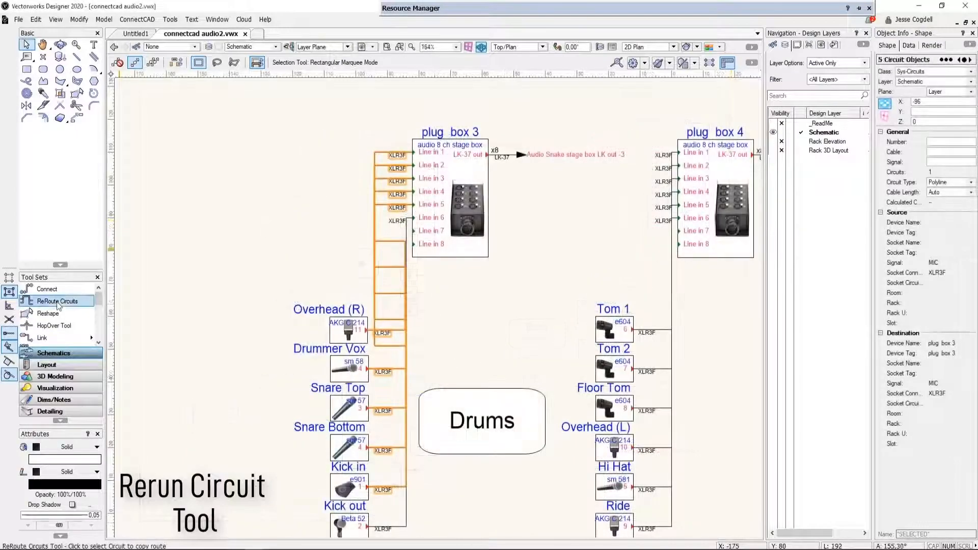
- Reroute plug box 3's five selected circuits along its Line in 6 circuit, and move the KEYS D/I device down below Guitarist Vox
{"action": "scroll", "coordinate": [405, 228], "scroll_direction": "up", "scroll_amount": 5}
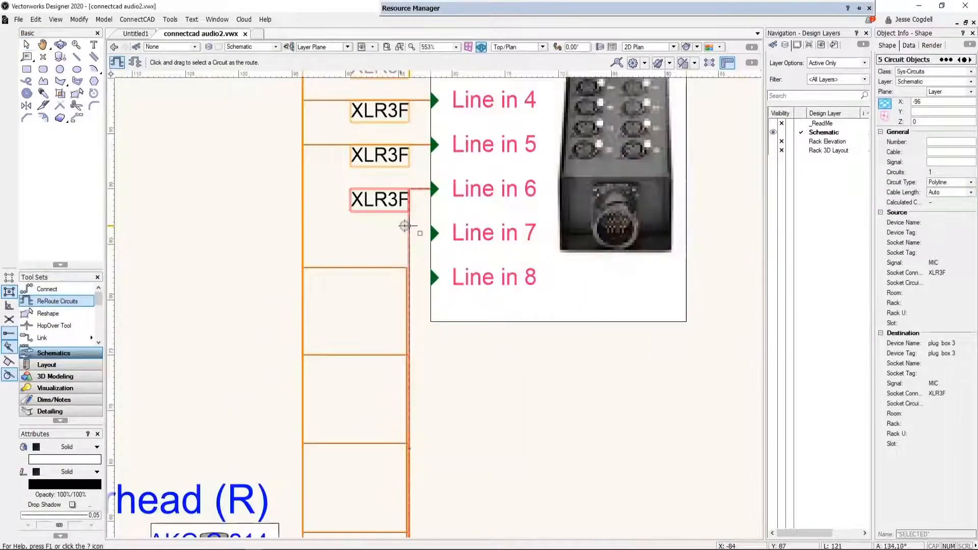
{"action": "scroll", "coordinate": [405, 226], "scroll_direction": "down", "scroll_amount": 5}
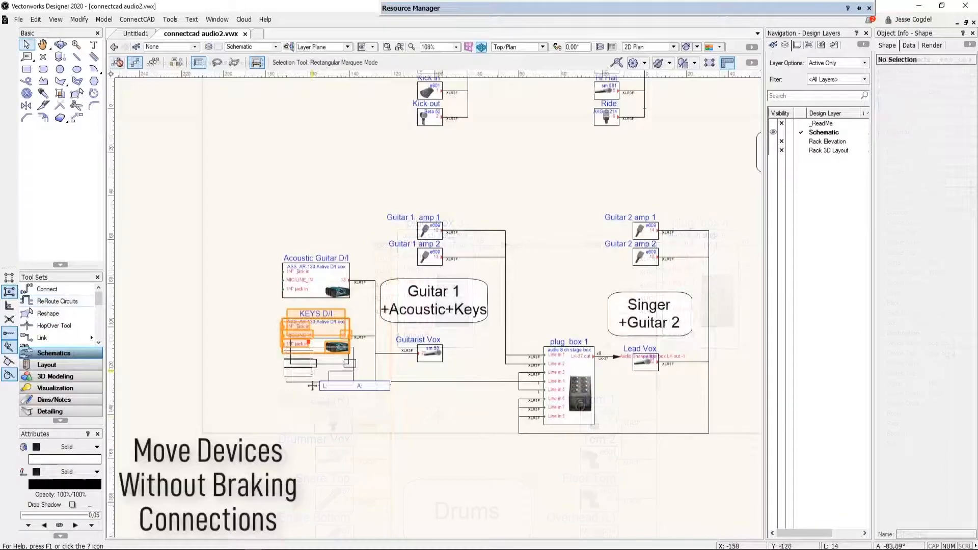
{"action": "left_click_drag", "start_coordinate": [316, 331], "coordinate": [320, 395]}
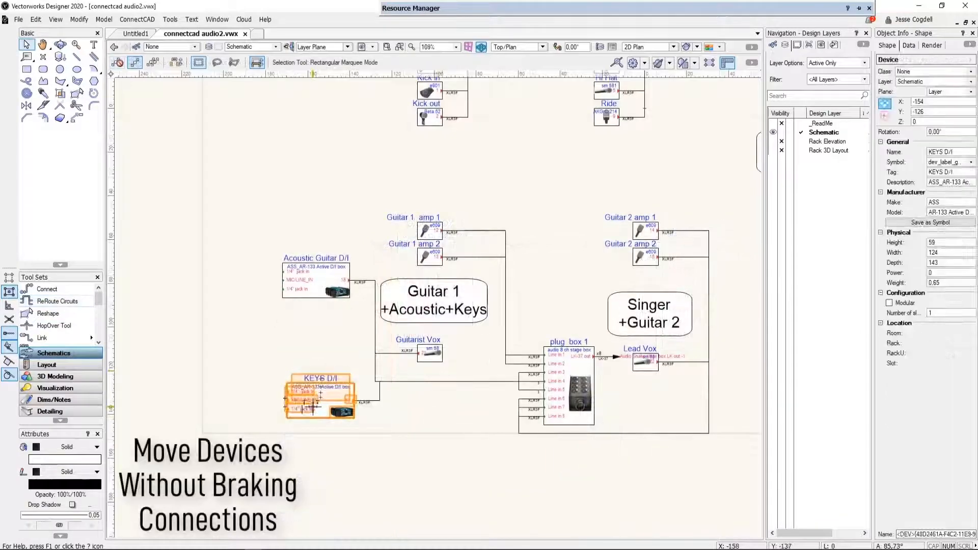
- Adjust the KEYS D/I device's position and place a hopover on the Guitarist Vox circuit where it crosses the horizontal circuit
{"action": "left_click_drag", "start_coordinate": [319, 350], "coordinate": [319, 351]}
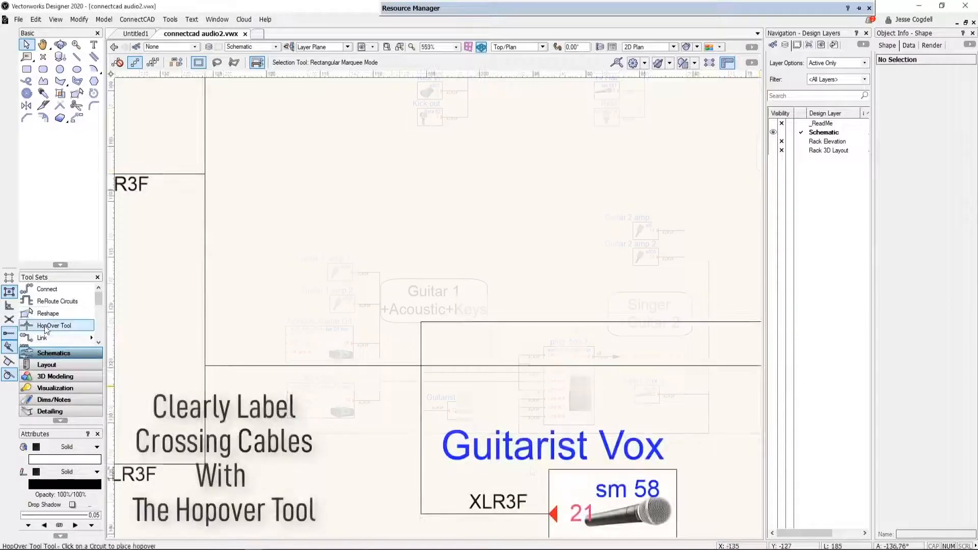
{"action": "left_click", "coordinate": [54, 325]}
{"action": "left_click", "coordinate": [421, 365]}
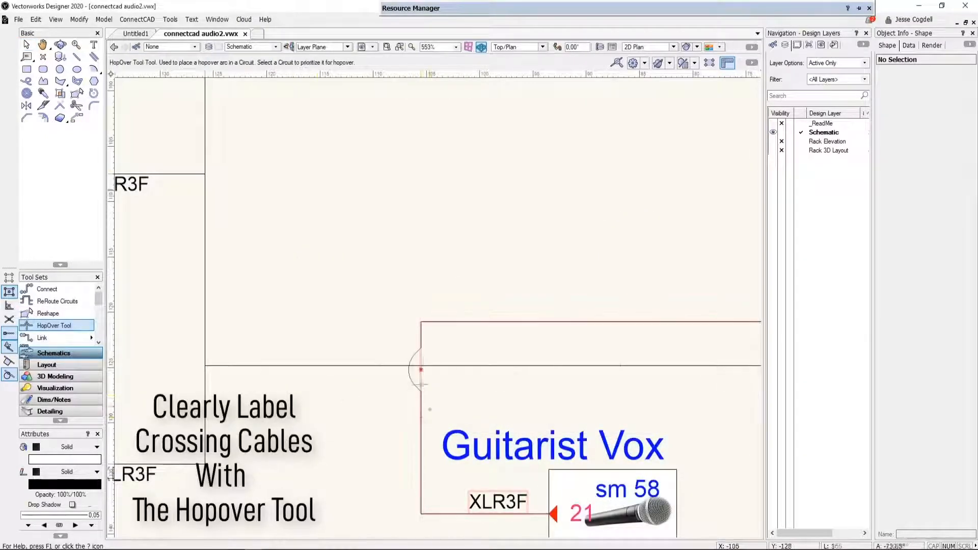
- Reshape the circuit from Bass Vox to plug box 2, shifting its vertical segment closer to the Bass Vox device
{"action": "left_click", "coordinate": [258, 279]}
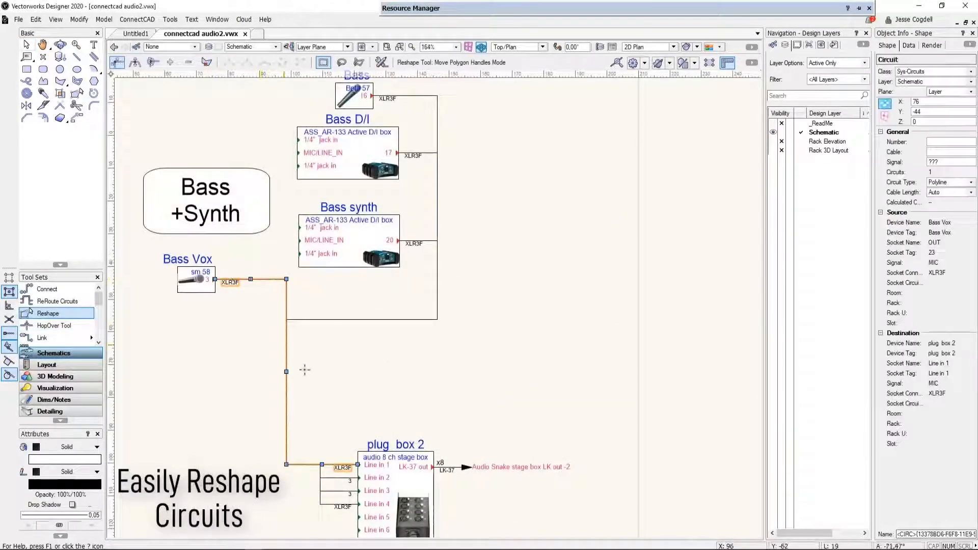
{"action": "left_click_drag", "start_coordinate": [287, 371], "coordinate": [254, 371]}
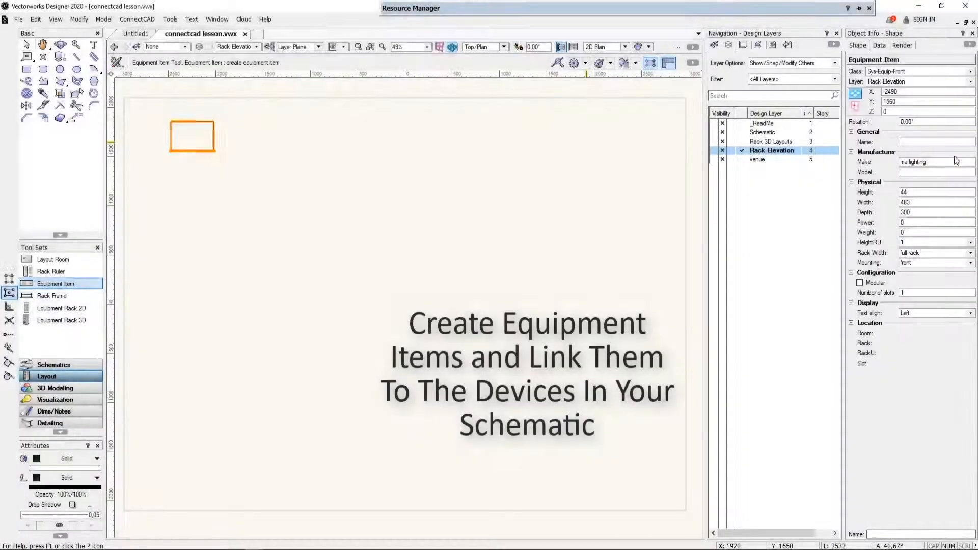
- Name the MA Lighting equipment item Primary Console and set its rack width to non-rack
{"action": "left_click", "coordinate": [934, 139]}
{"action": "type", "text": "Primary Console"}
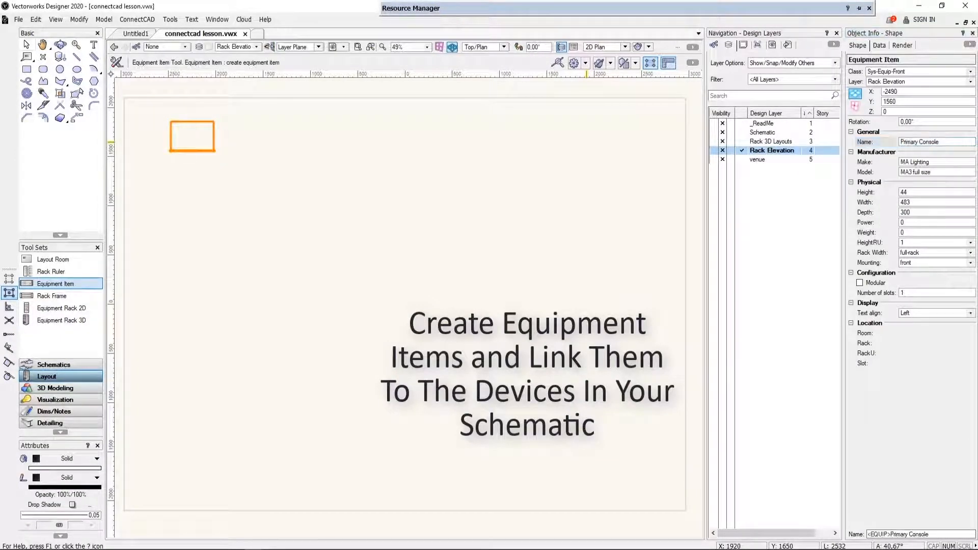
{"action": "left_click", "coordinate": [946, 253]}
{"action": "left_click", "coordinate": [945, 262]}
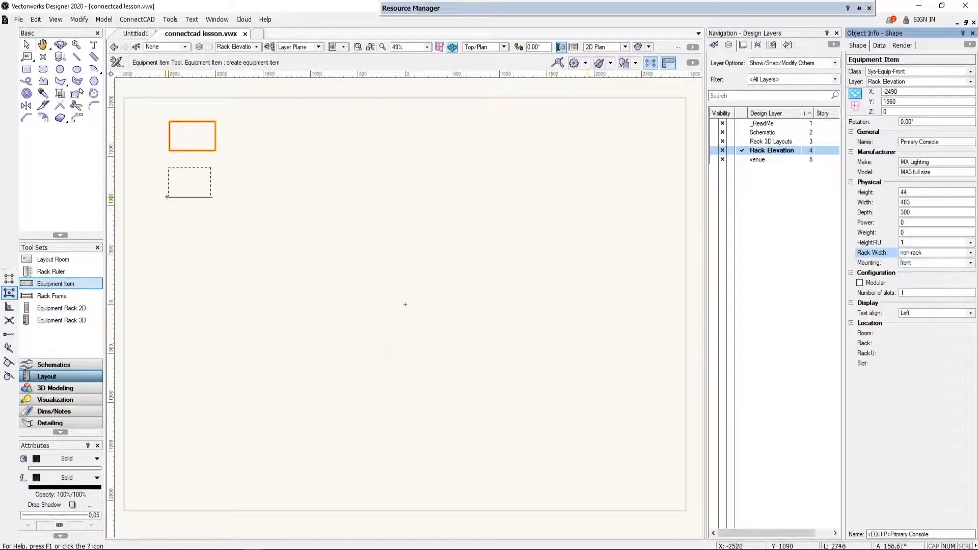
- Place a second equipment item directly below the Primary Console on the Rack Elevation layer and open its name for editing
{"action": "left_click", "coordinate": [169, 192]}
{"action": "left_click", "coordinate": [933, 143]}
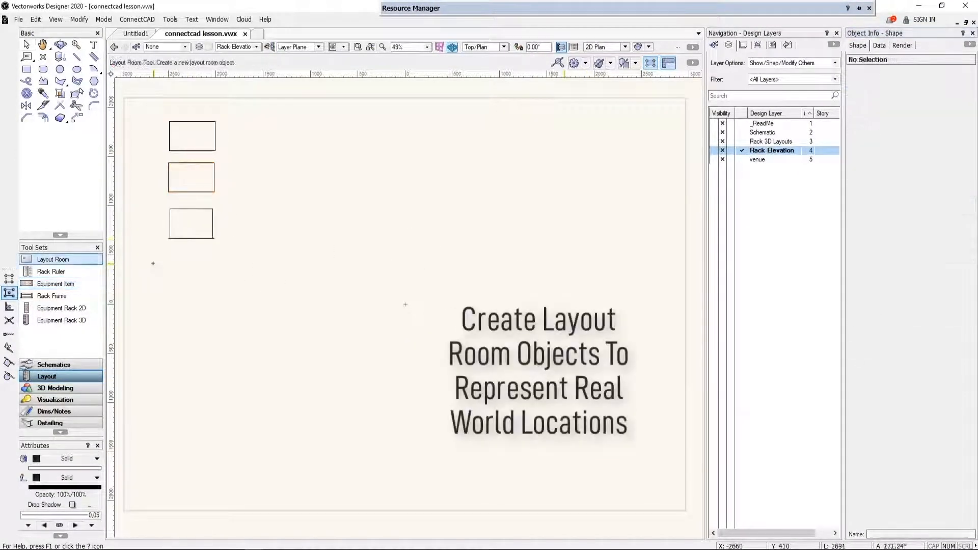
- Draw a layout room below the three equipment items and move the Primary Console into the FOH Position room
{"action": "left_click_drag", "start_coordinate": [152, 264], "coordinate": [297, 492]}
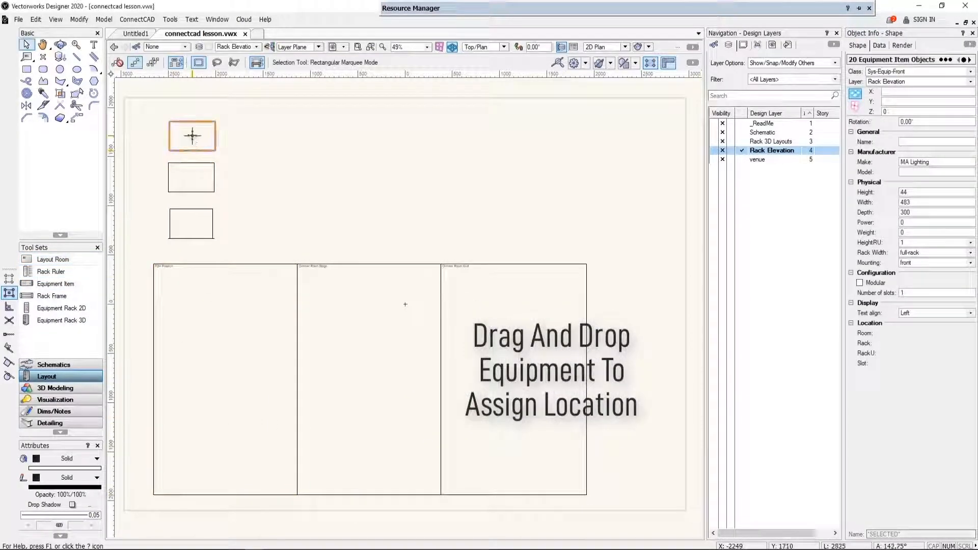
{"action": "left_click_drag", "start_coordinate": [192, 135], "coordinate": [216, 294]}
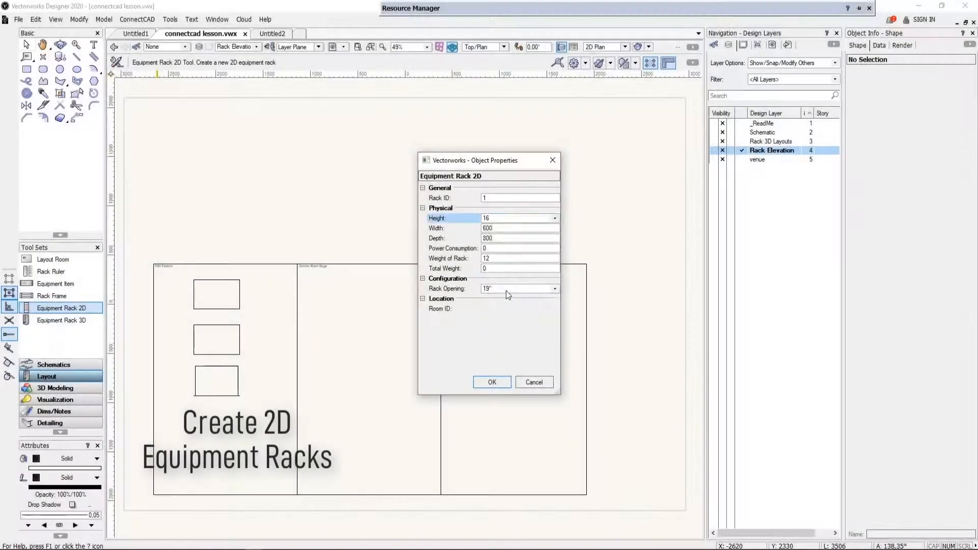
- Place two 2D equipment racks above the layout rooms, height 16 with a 19" opening, and give the second one rack ID 2
{"action": "left_click", "coordinate": [491, 382]}
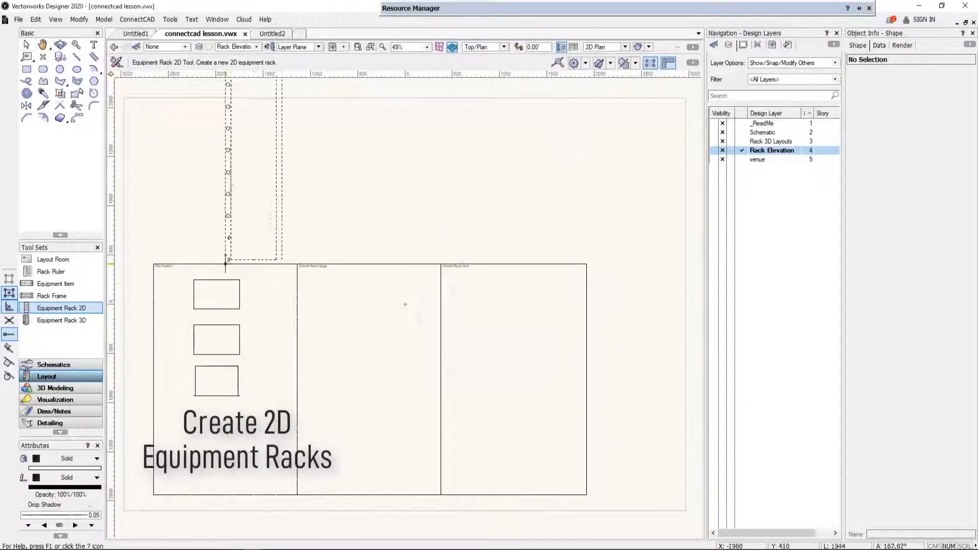
{"action": "left_click", "coordinate": [248, 173]}
{"action": "left_click", "coordinate": [371, 171]}
{"action": "key", "text": "x"}
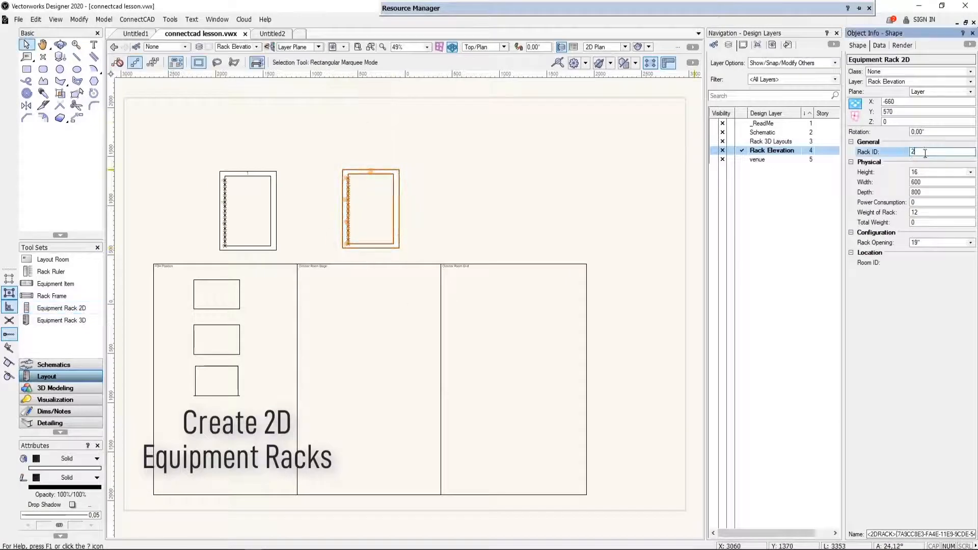
- Move rack 1 into the Dimmer Room Stage room and rack 2 into the Dimmer Room Grid room
{"action": "left_click", "coordinate": [258, 124]}
{"action": "left_click", "coordinate": [256, 178]}
{"action": "left_click_drag", "start_coordinate": [256, 177], "coordinate": [378, 349]}
{"action": "mouse_move", "coordinate": [397, 196]}
{"action": "left_mouse_down"}
{"action": "mouse_move", "coordinate": [512, 299]}
{"action": "mouse_move", "coordinate": [539, 369]}
{"action": "left_mouse_up"}
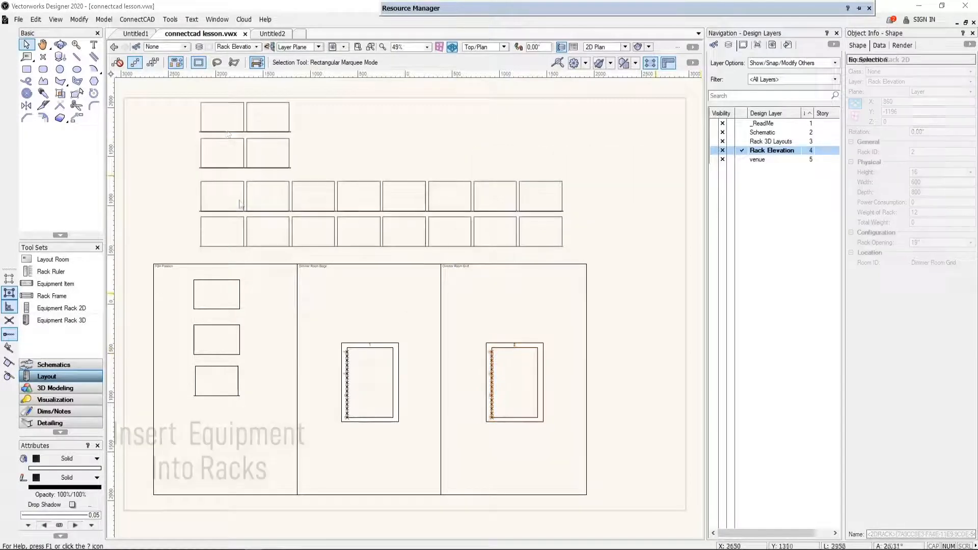
- Insert the first equipment item from each of the two uppermost rows into rack 1
{"action": "left_click_drag", "start_coordinate": [222, 130], "coordinate": [374, 356]}
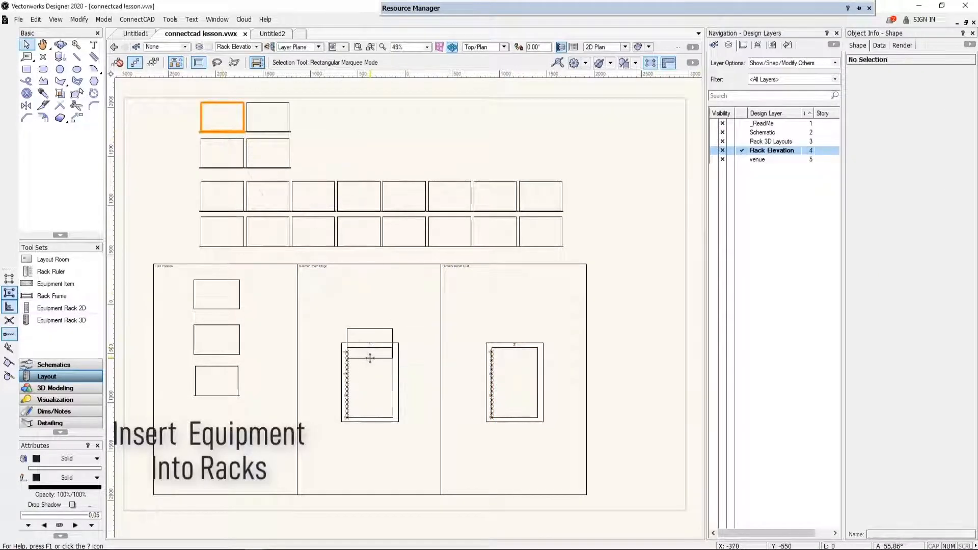
{"action": "left_click_drag", "start_coordinate": [223, 168], "coordinate": [364, 364]}
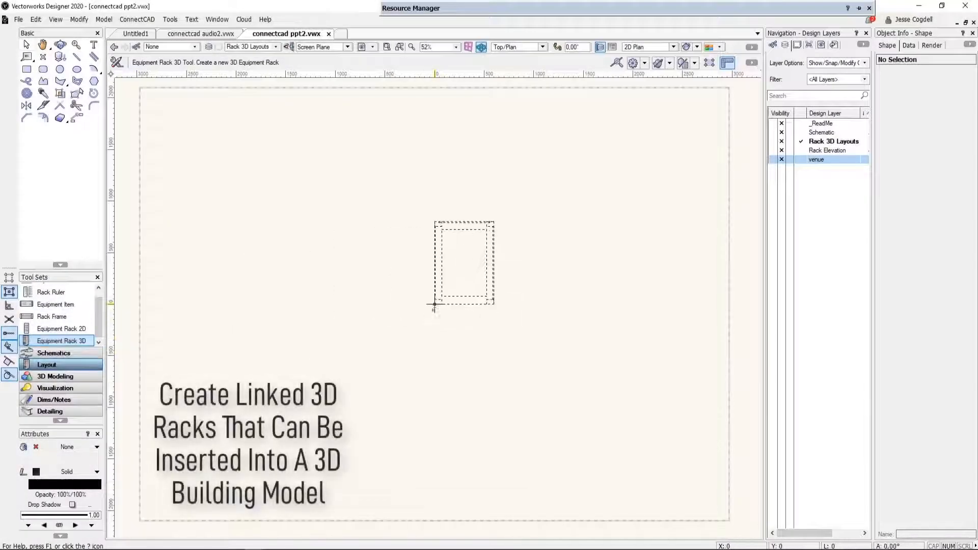
- Place a 3D equipment rack at the drawing origin on the Rack 3D Layouts layer
{"action": "left_click", "coordinate": [434, 304]}
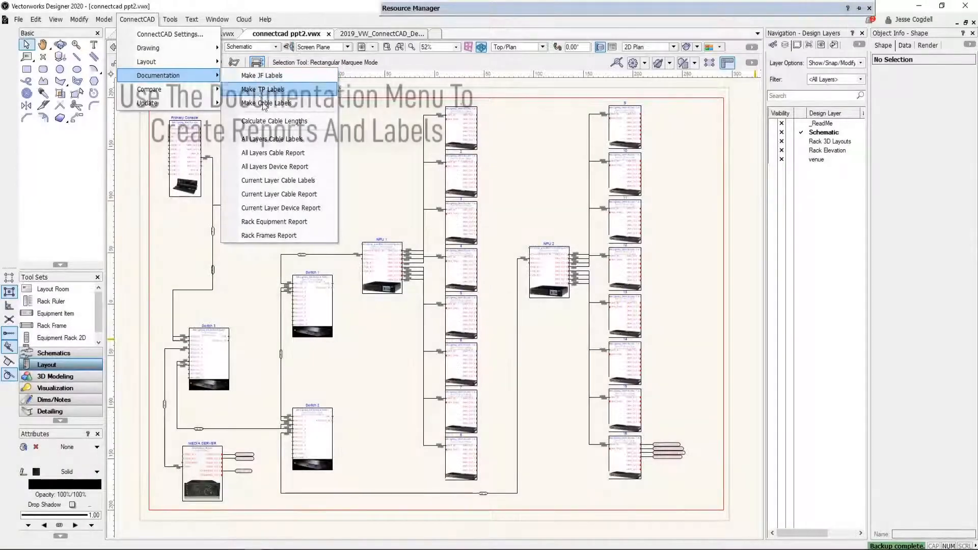
- Create an All Layers Cable Report and set the cable to A for NPU 1's DMX circuits
{"action": "left_click", "coordinate": [273, 152]}
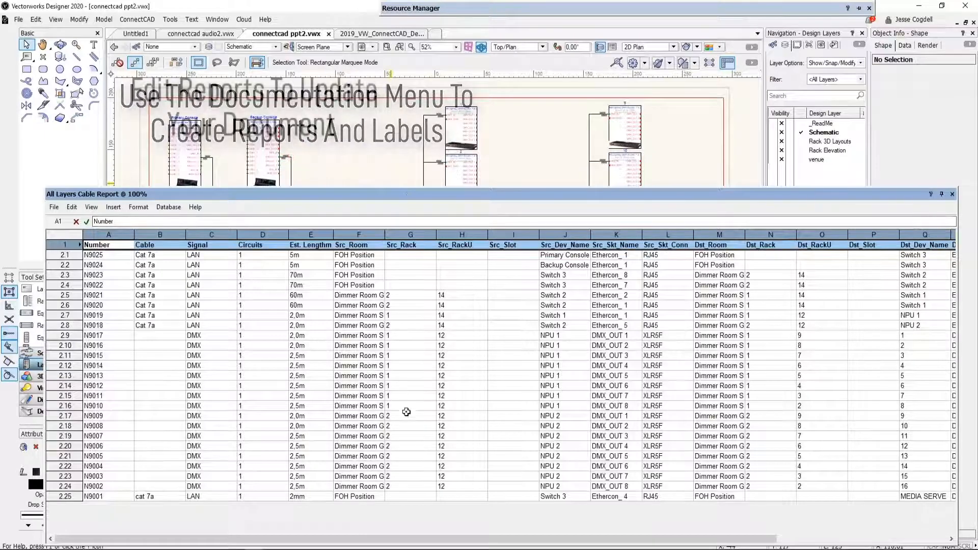
{"action": "left_click", "coordinate": [137, 340]}
{"action": "type", "text": "A"}
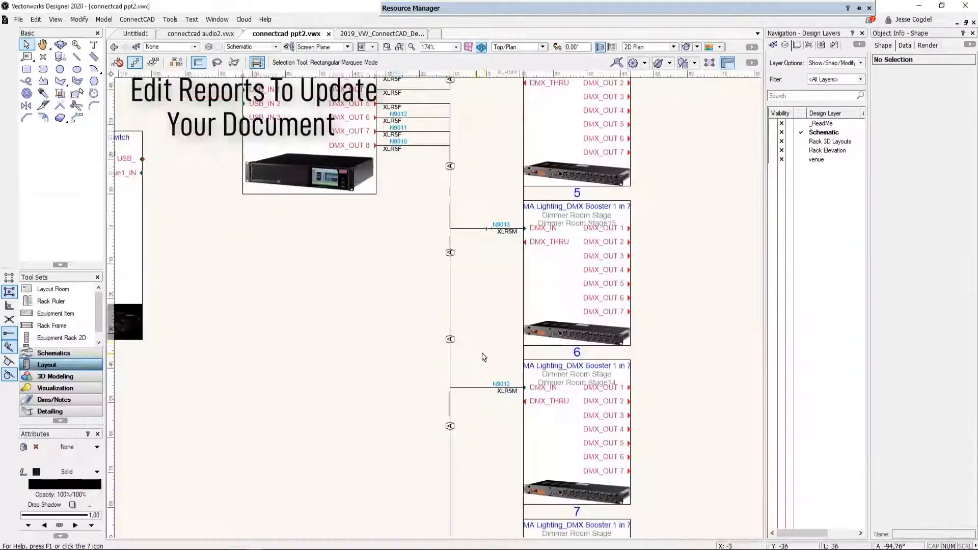
- Convert the All Layers Cable Report into a list
{"action": "left_click", "coordinate": [137, 19]}
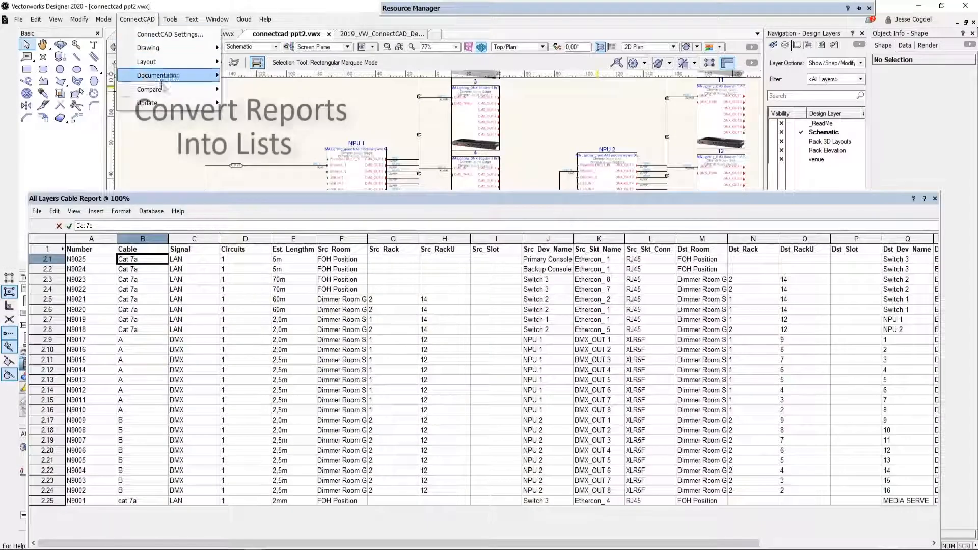
{"action": "mouse_move", "coordinate": [164, 90]}
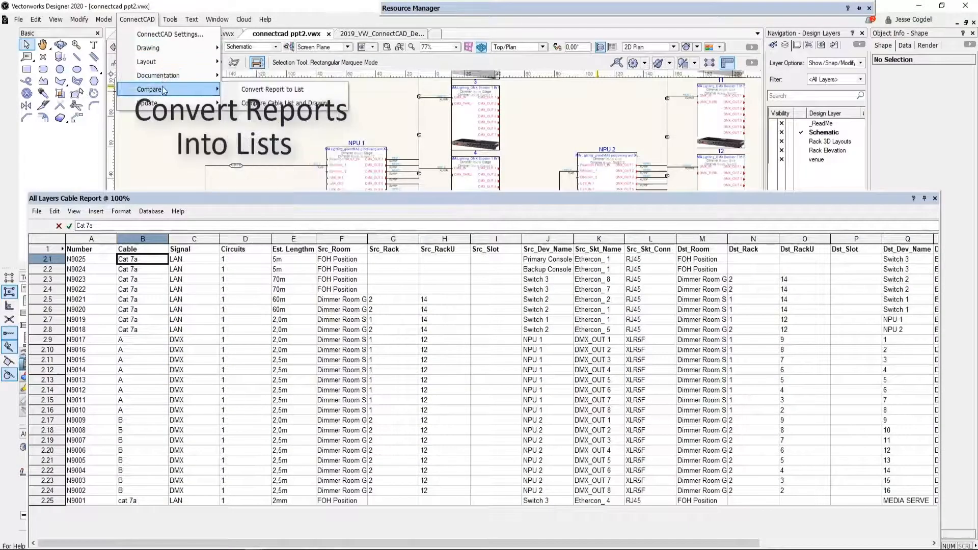
{"action": "left_click", "coordinate": [255, 89]}
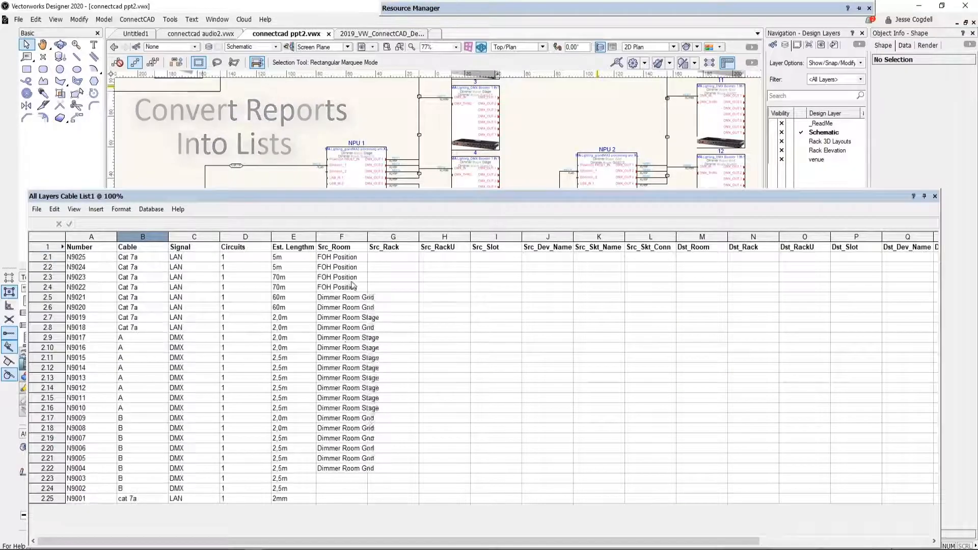